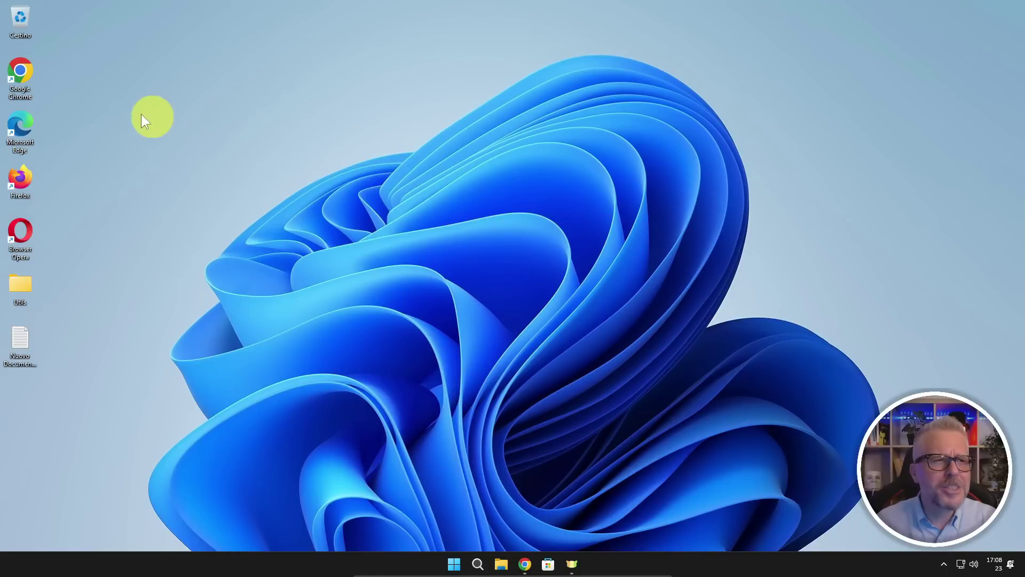
Step: Open Google Chrome and search Google for "gentiluomo digitale"
double_click(21, 71)
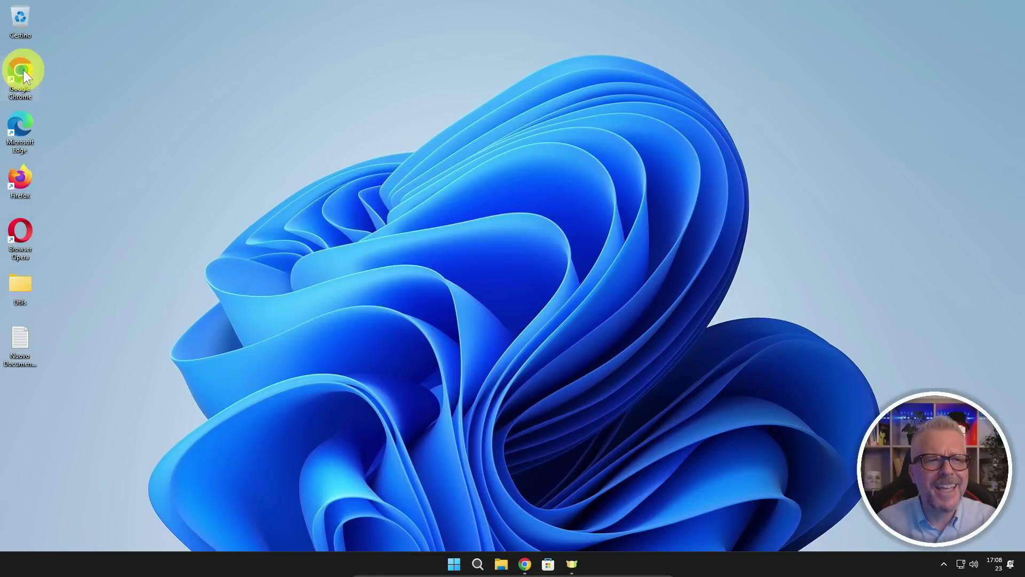
left_click(568, 28)
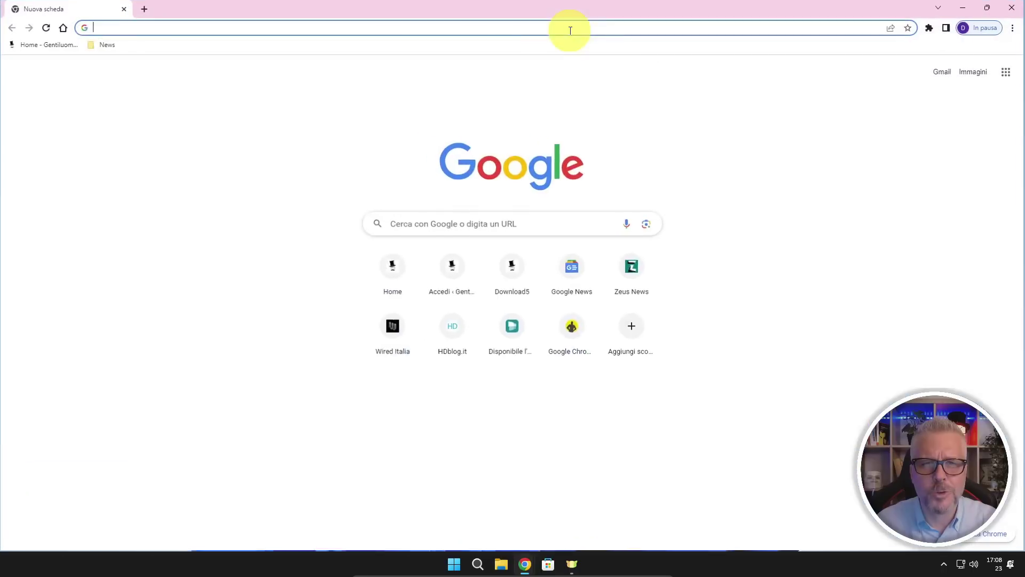
left_click(530, 224)
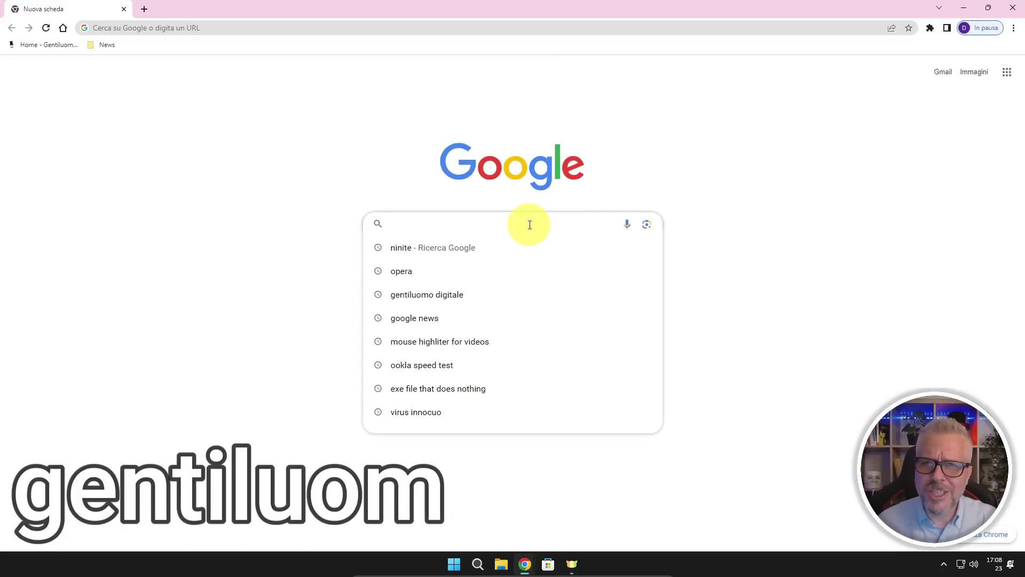
type("gentiluomo digitale")
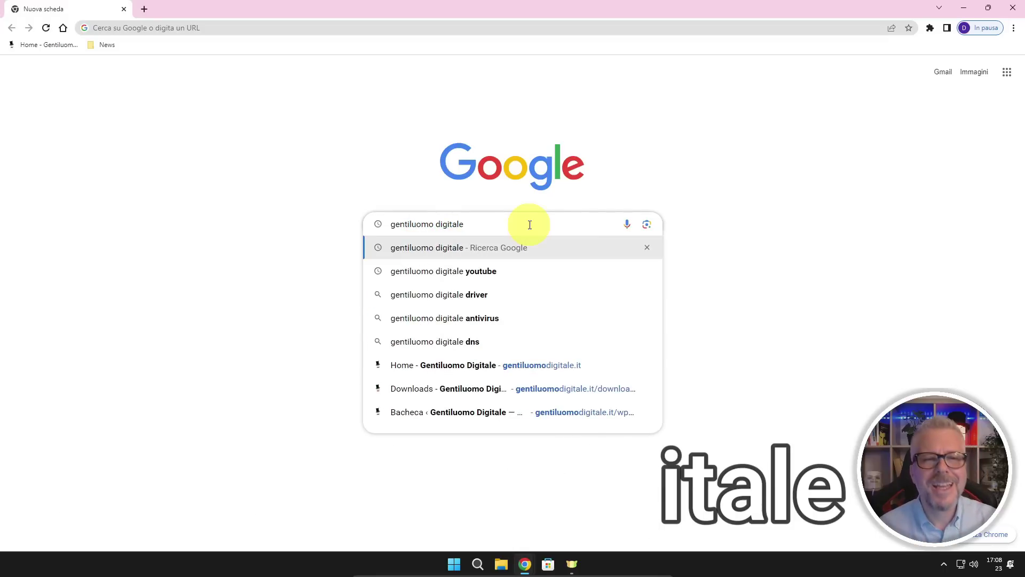
key("Return")
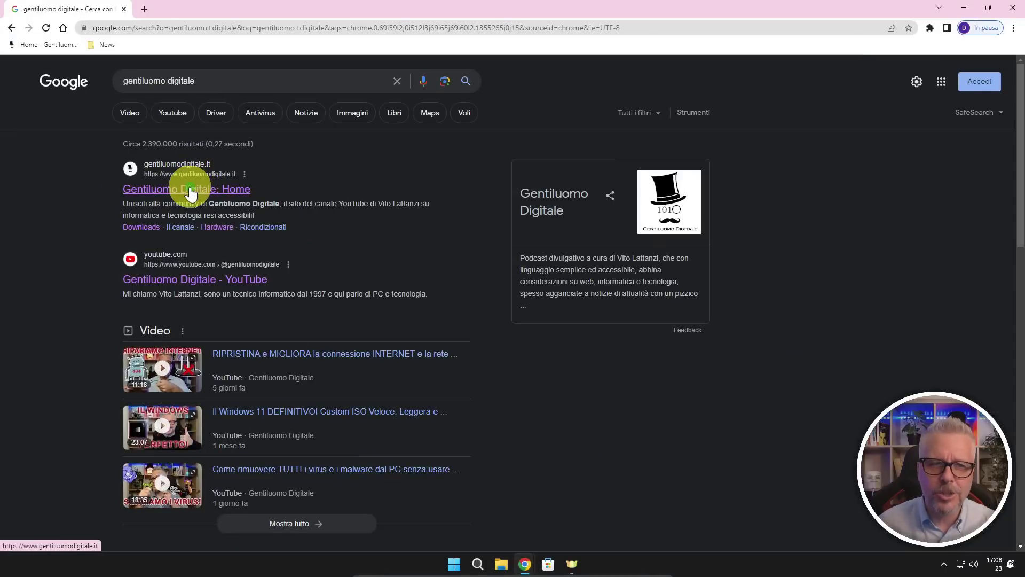
Step: Open the Downloads page of the Gentiluomo Digitale website and download the Privacy Eraser Free file privacy-eraser-5-38-3.zip
left_click(190, 192)
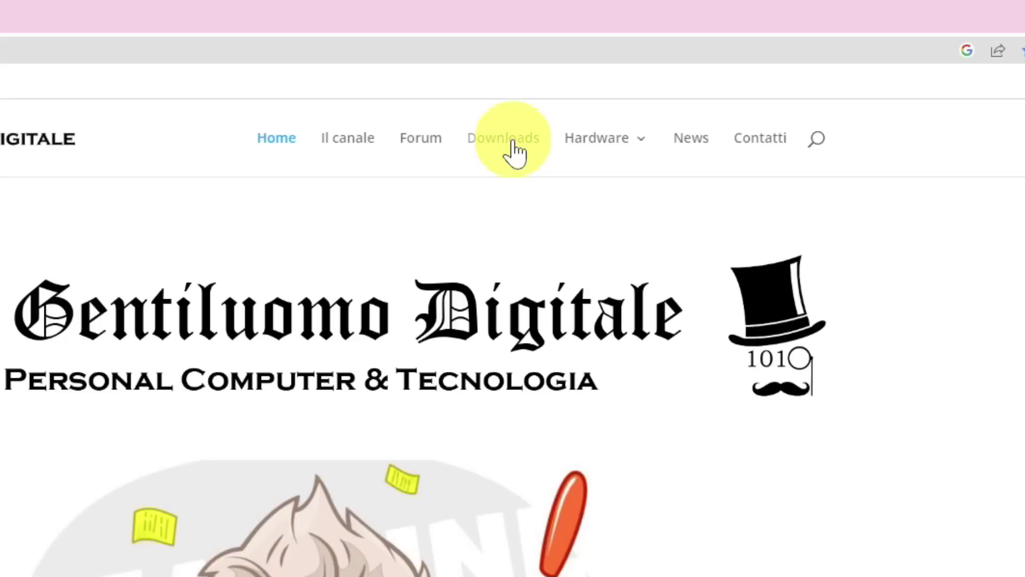
left_click(513, 143)
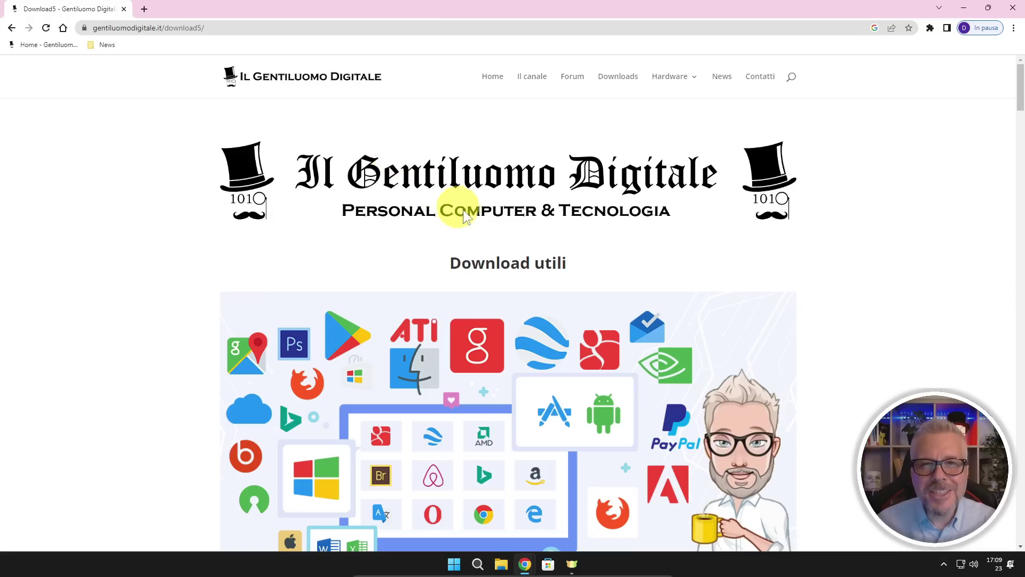
scroll(251, 394, "down", 4)
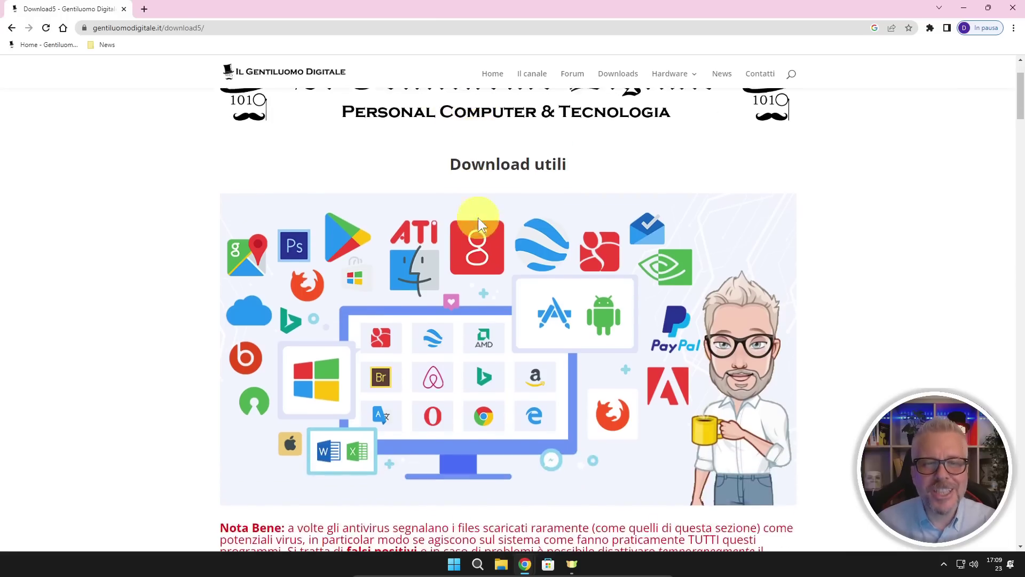
scroll(478, 216, "down", 6)
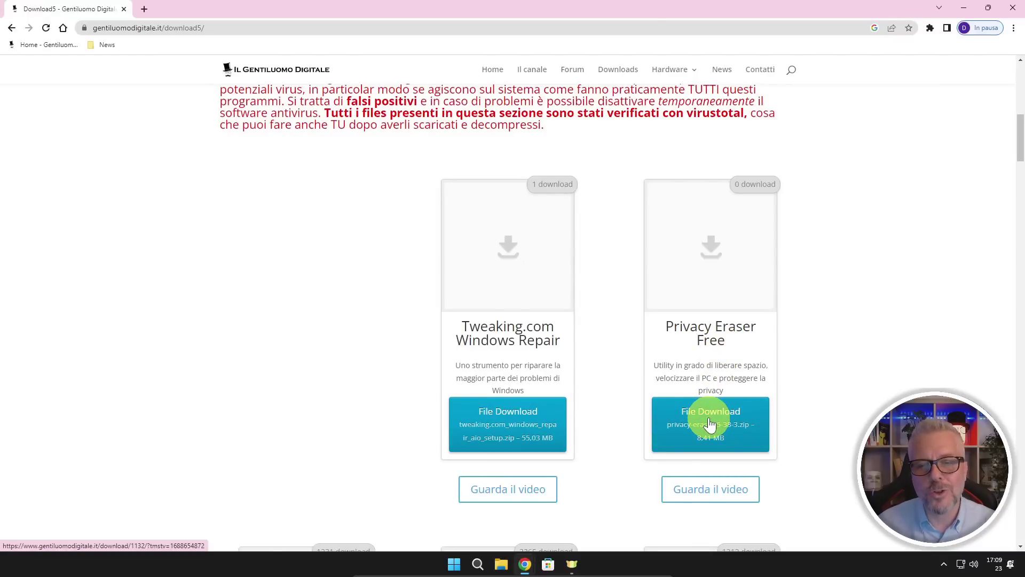
left_click(710, 423)
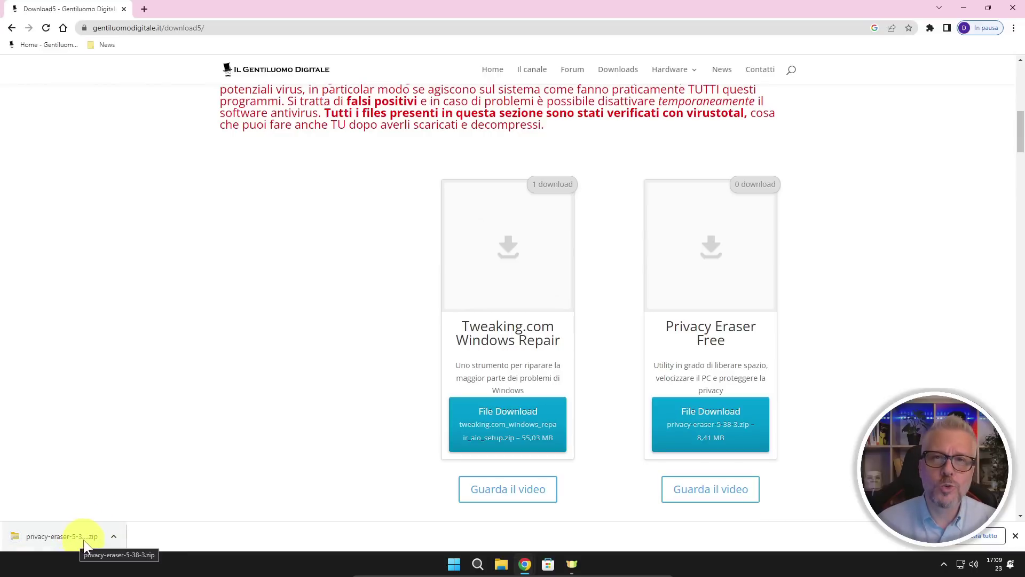
Step: Show the downloaded privacy-eraser-5-38-3 archive in its folder and close the browser
left_click(114, 536)
left_click(182, 500)
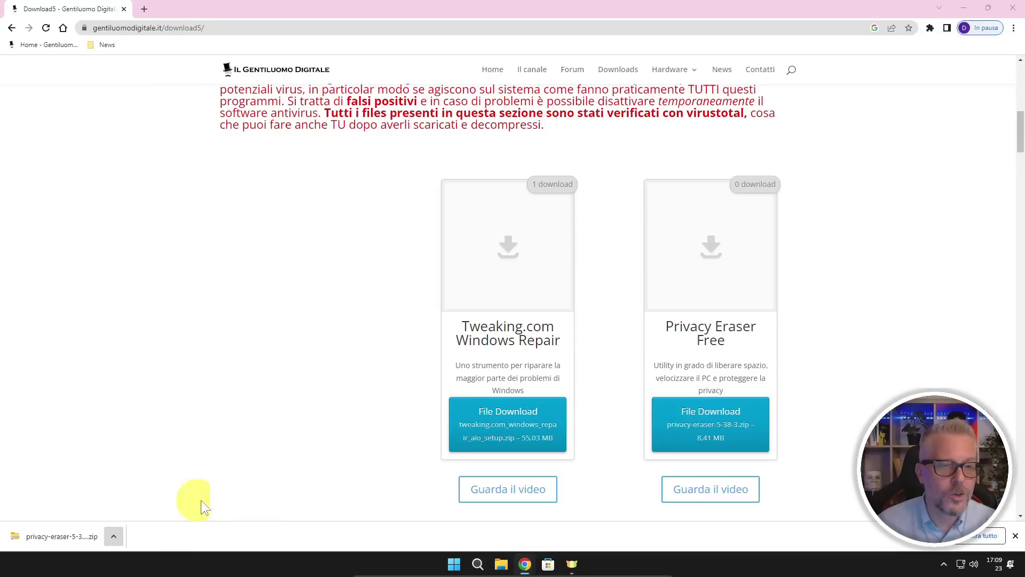
left_click(1013, 8)
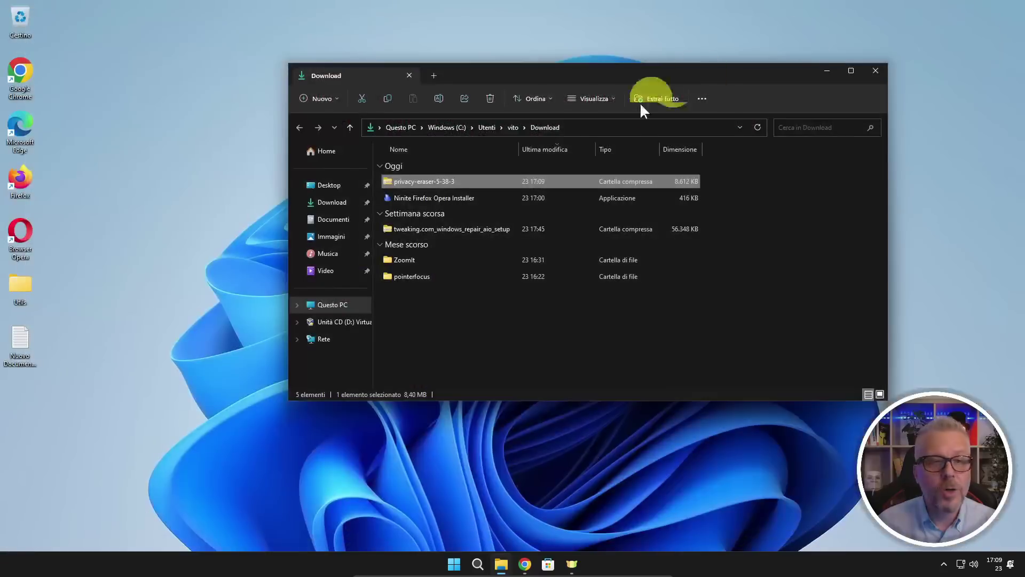
Step: Run the privacy-eraser-5-38-3 installer from the archive with permission to change the device, and close the folder window
double_click(434, 182)
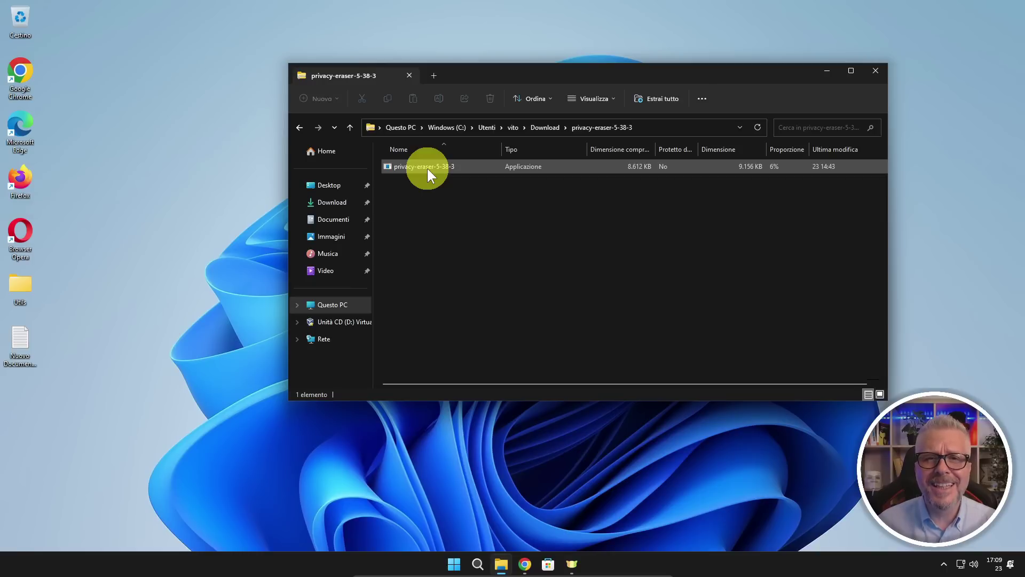
double_click(427, 167)
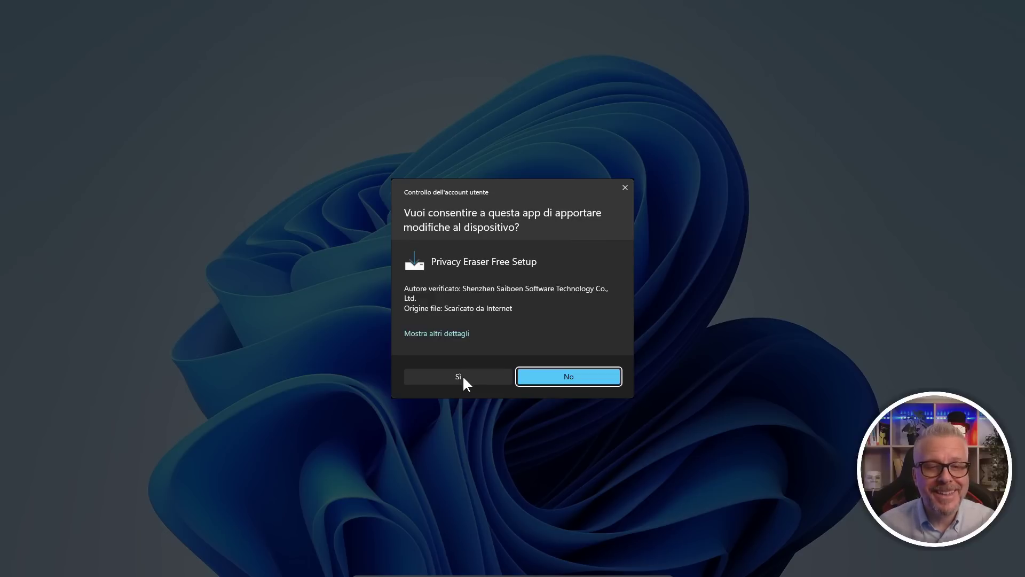
left_click(463, 374)
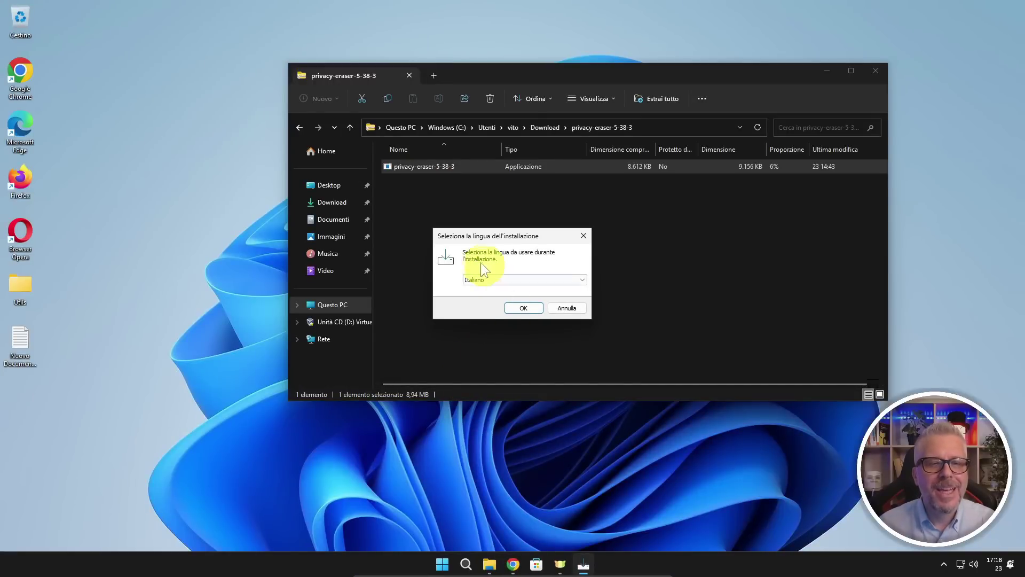
left_click(876, 71)
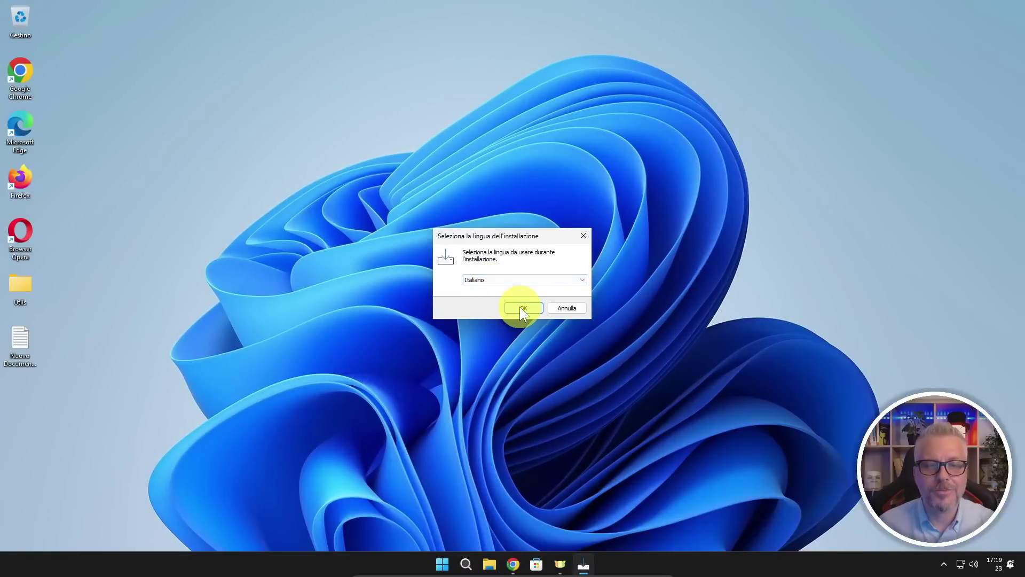
Step: Confirm Italiano as the setup language and accept the licence agreement for Privacy Eraser Free
left_click(555, 332)
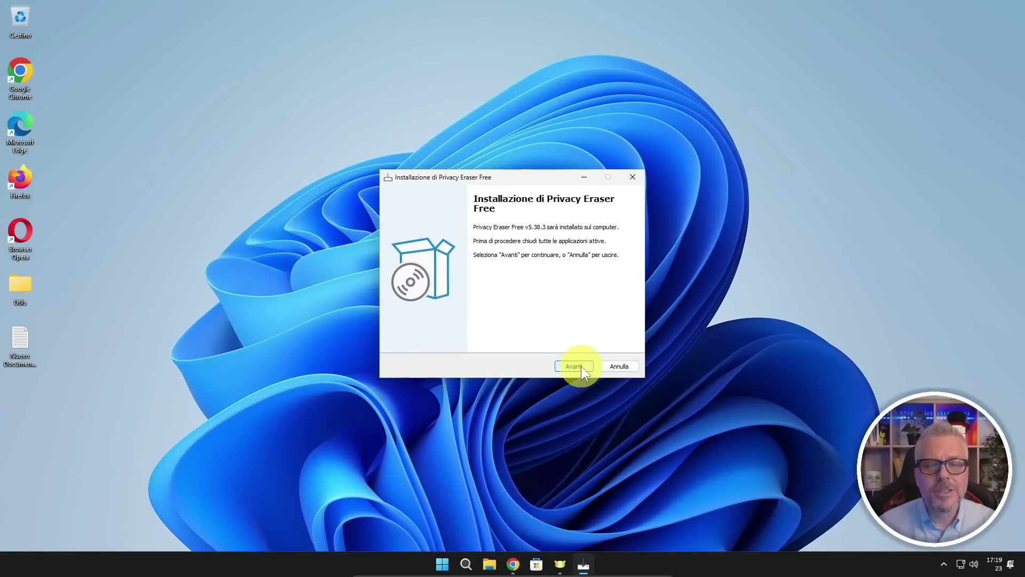
left_click(574, 366)
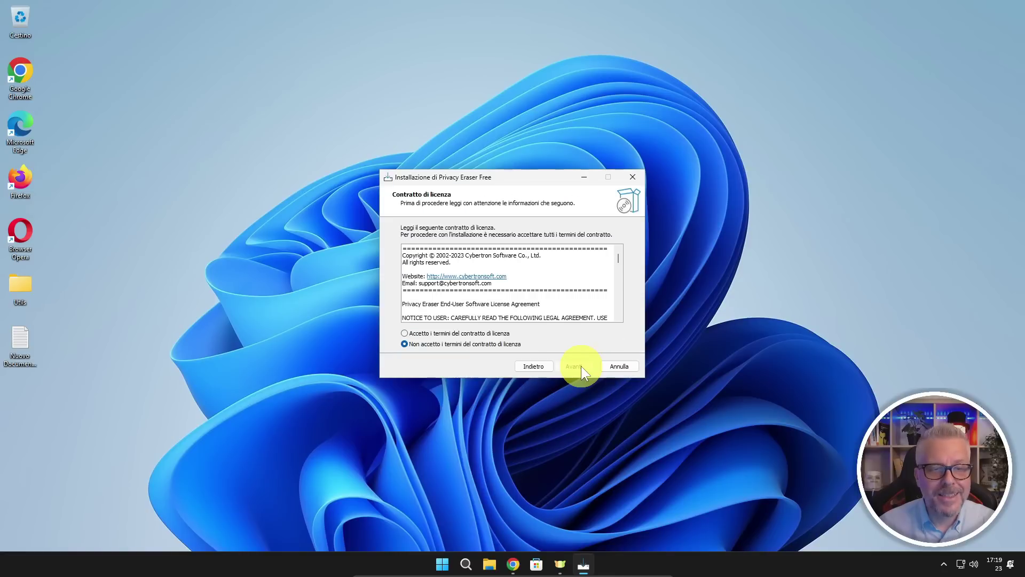
left_click(404, 334)
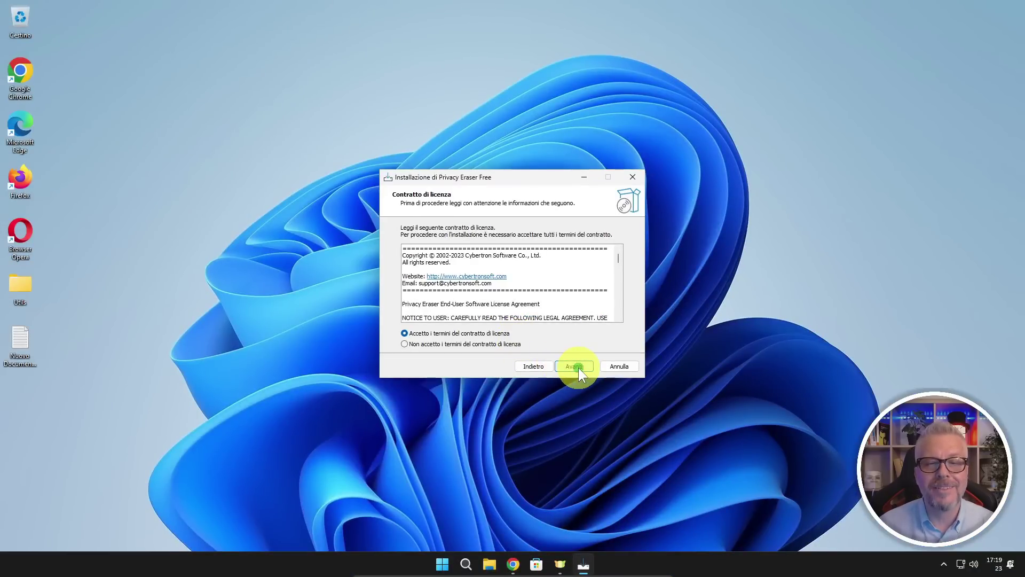
left_click(575, 366)
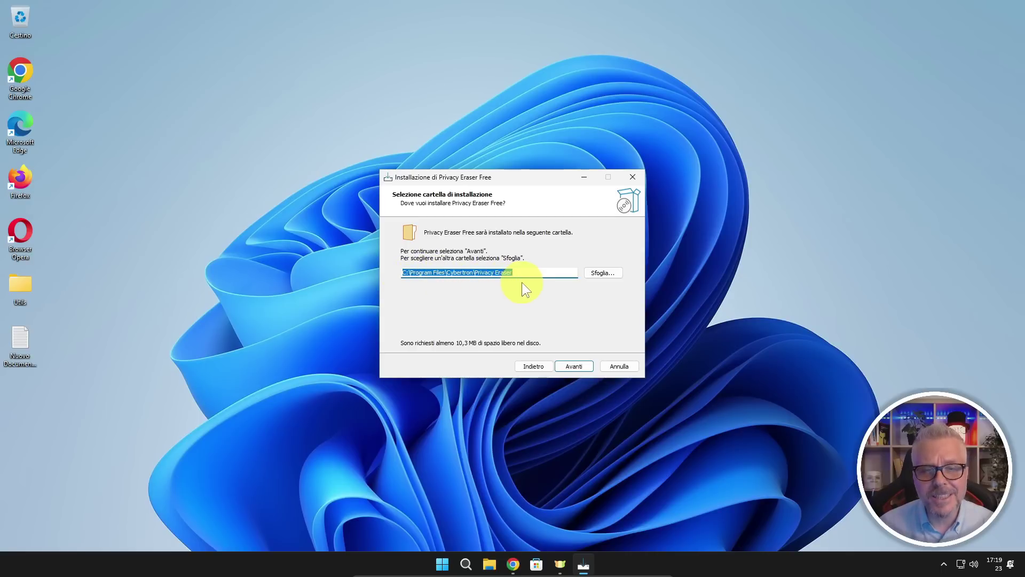
Step: Install Privacy Eraser Free with the default folders and additional tasks, and finish setup with "What's new?" unchecked and Avvia Privacy Eraser checked
left_click(576, 367)
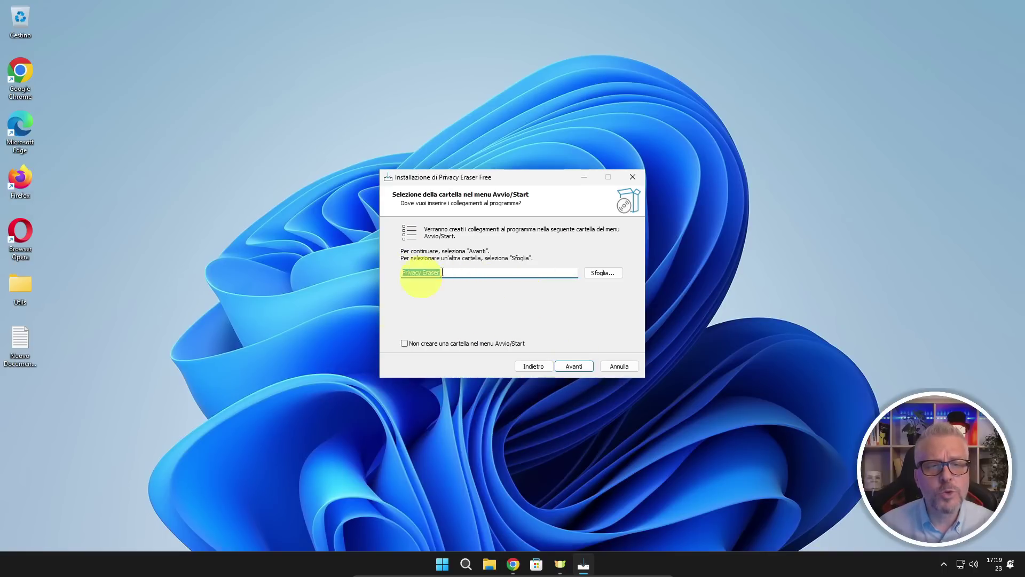
left_click(576, 367)
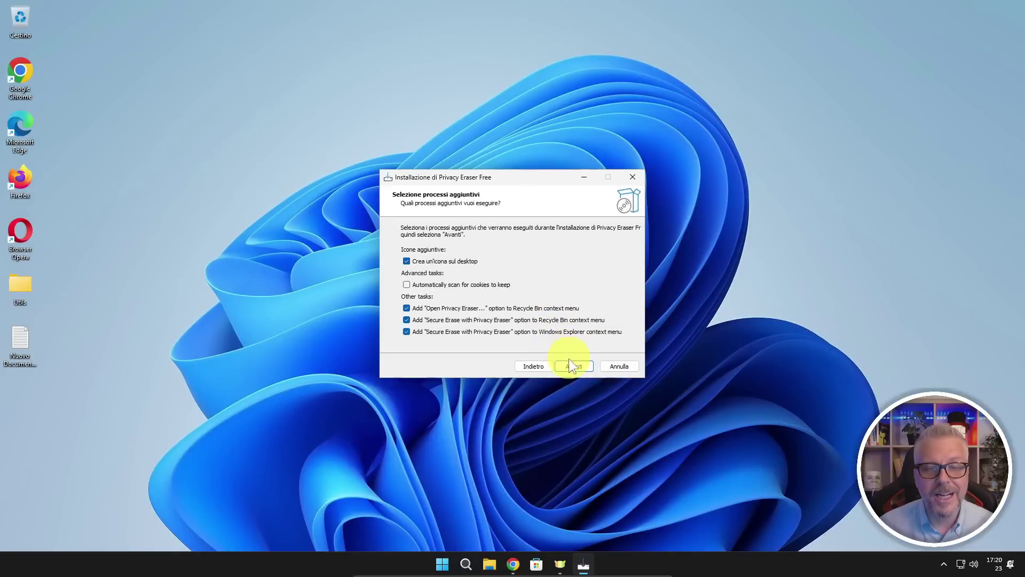
left_click(570, 369)
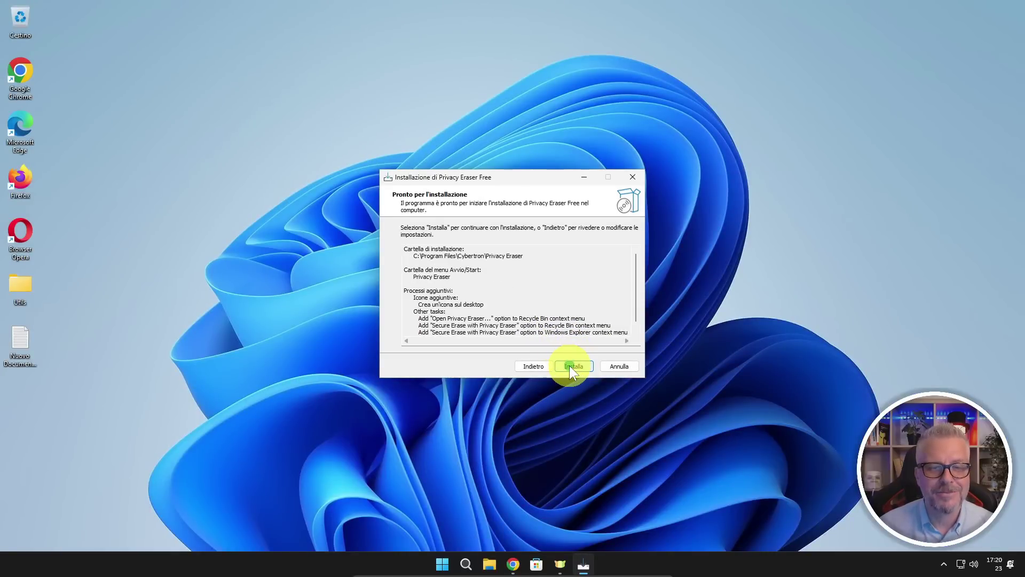
left_click(569, 367)
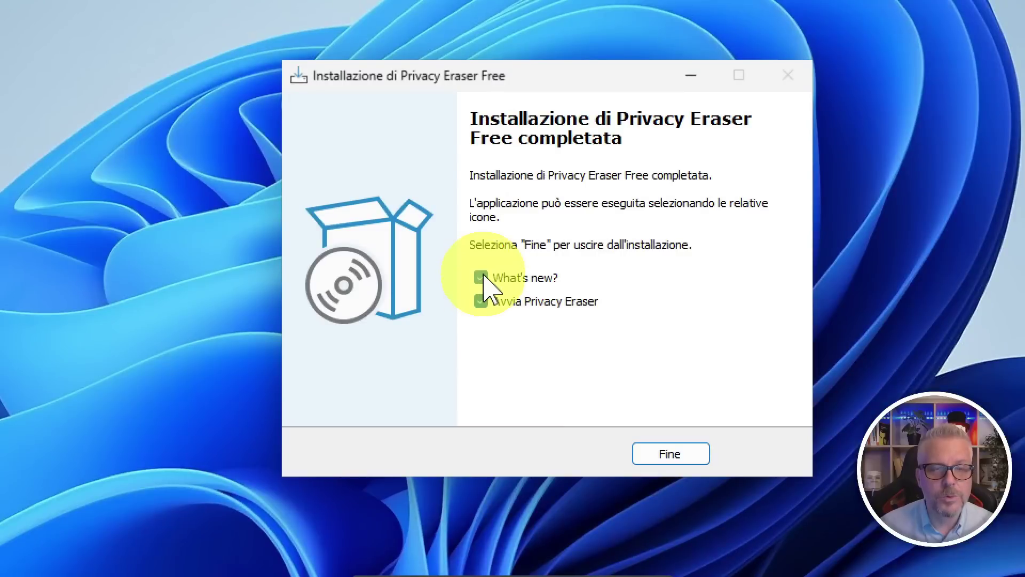
left_click(482, 277)
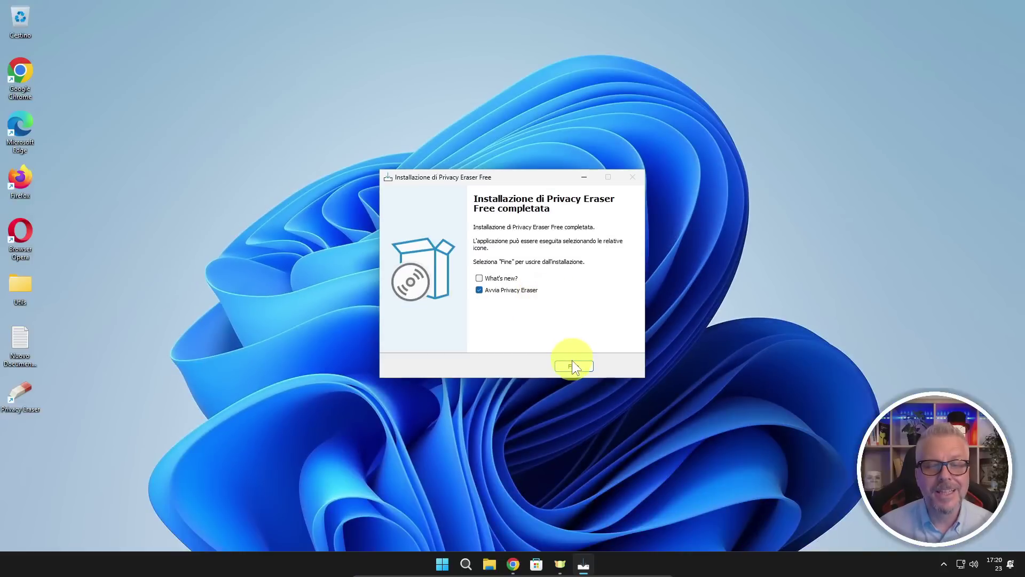
left_click(573, 366)
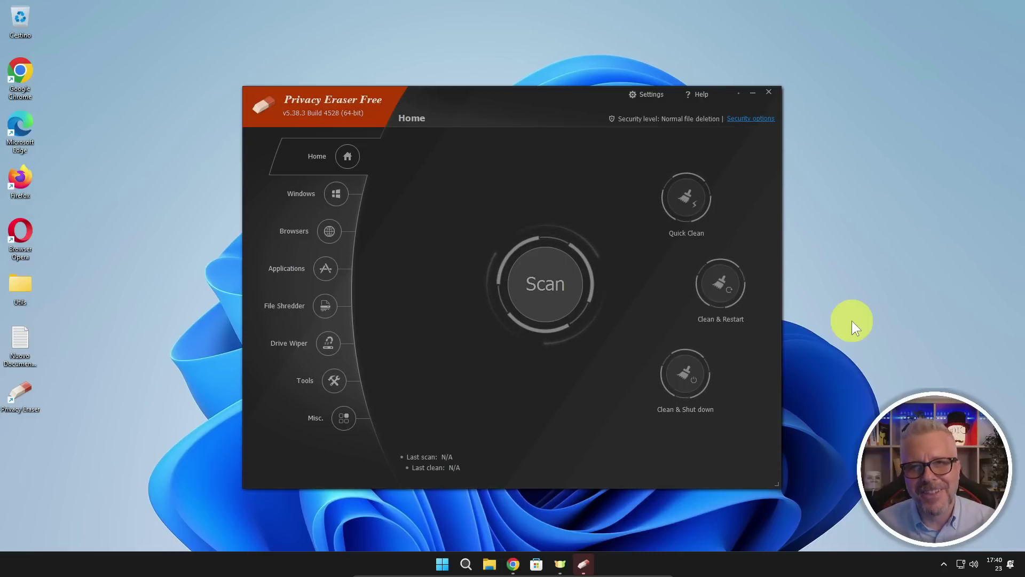
Step: Scan the PC with Privacy Eraser and review the summary results for Windows, the installed browsers and desktop apps
left_click(548, 287)
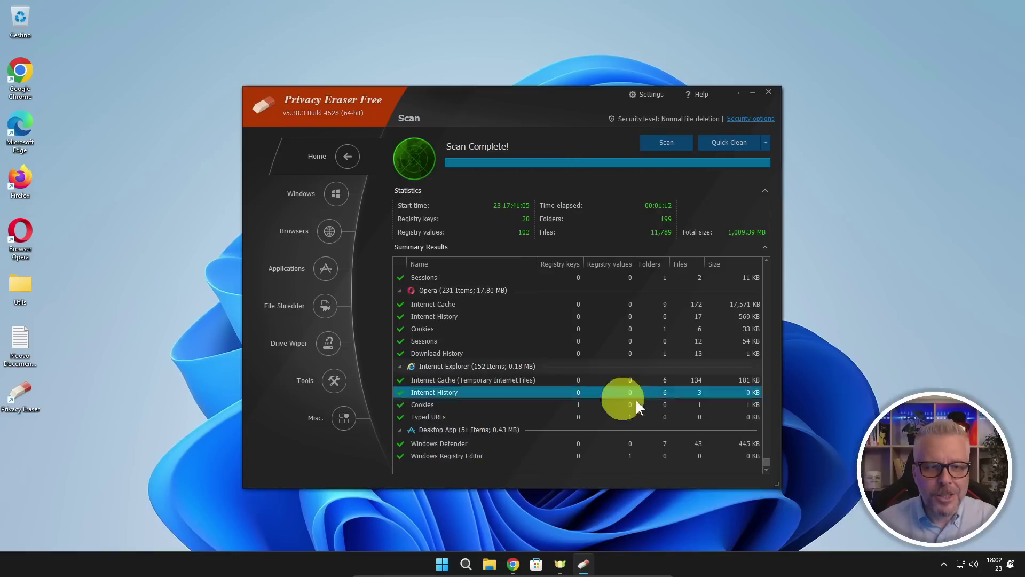
left_click(620, 328)
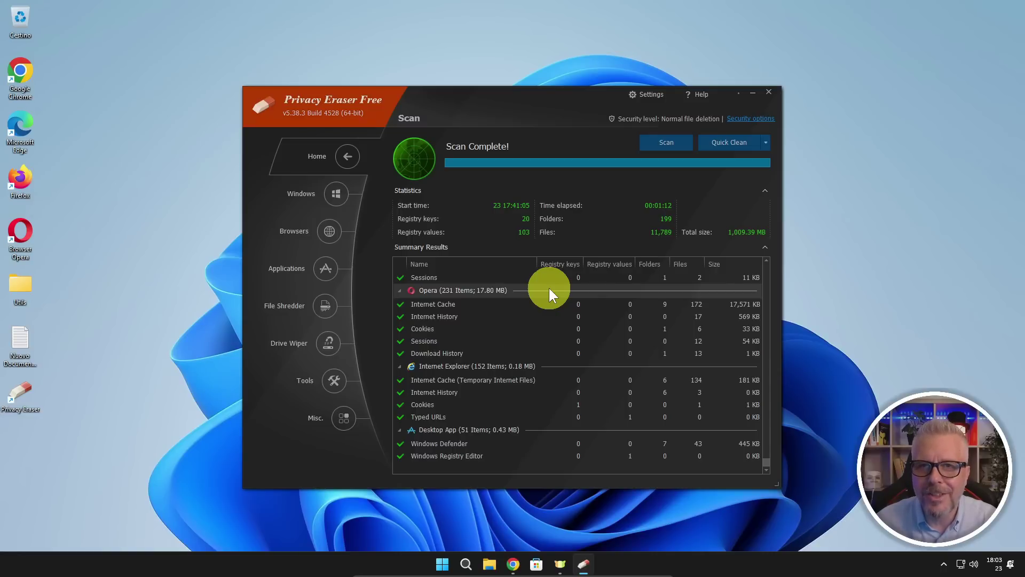
left_click(716, 281)
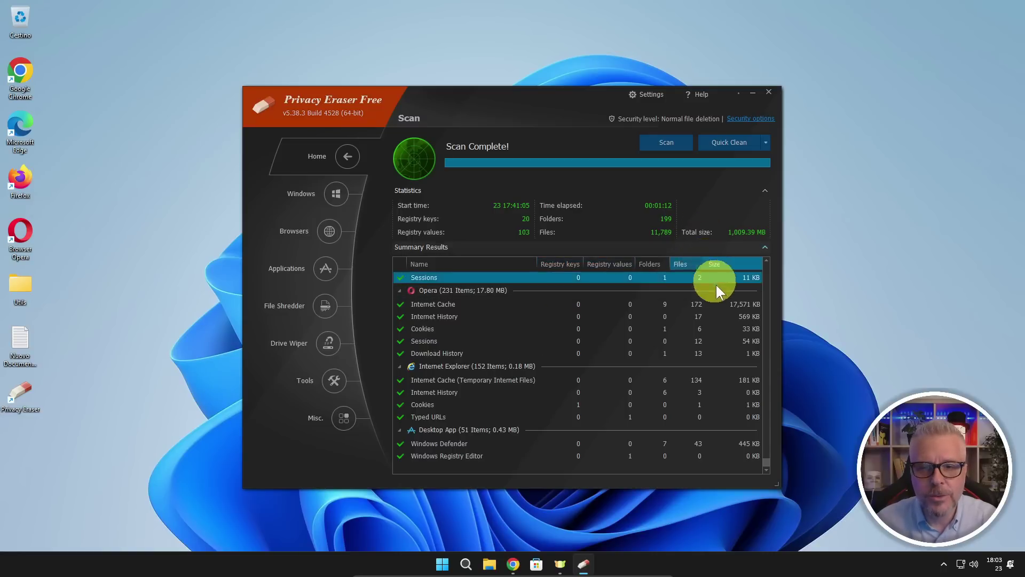
scroll(716, 284, "up", 10)
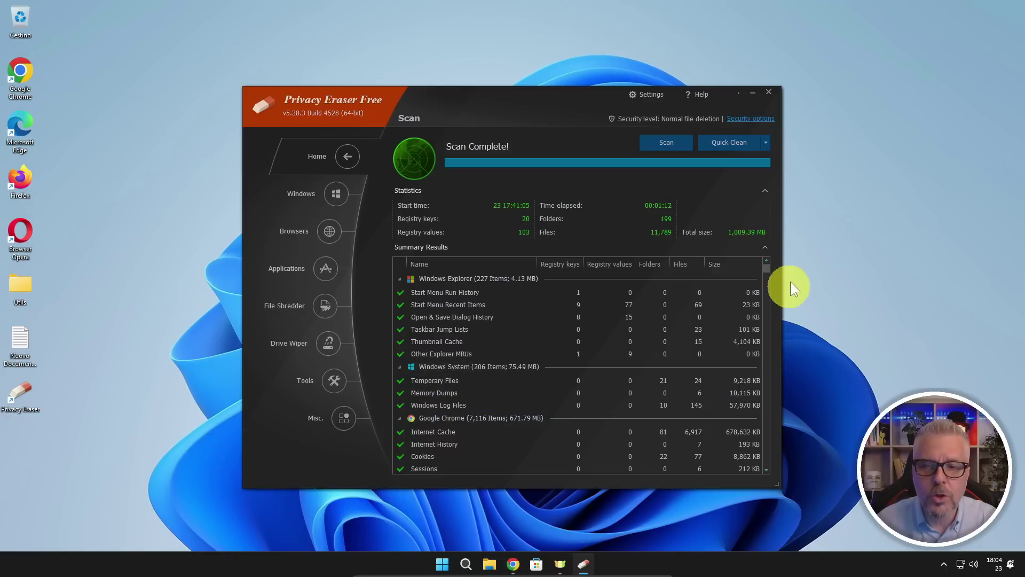
left_click_drag(768, 268, 771, 325)
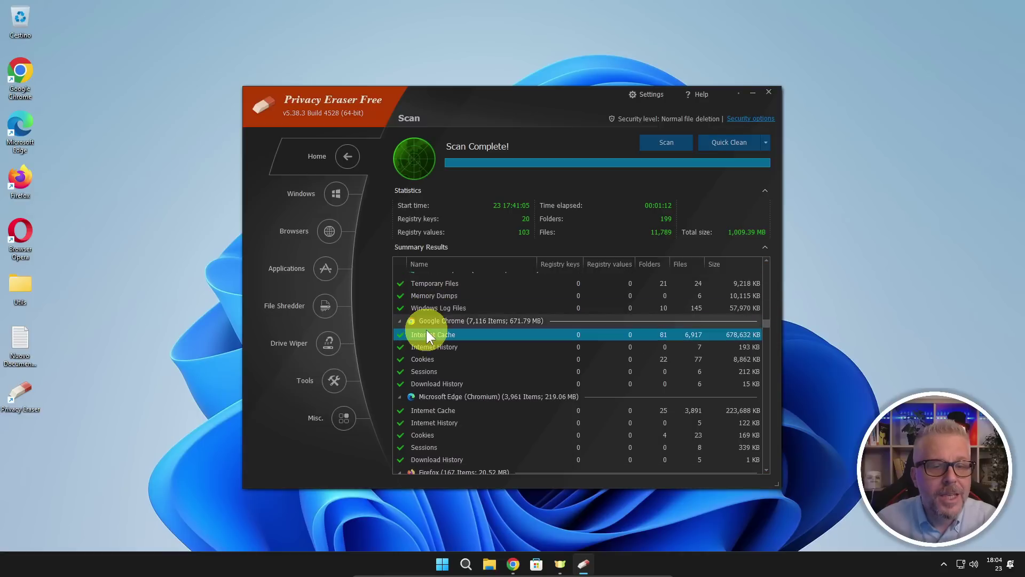
left_click(478, 335)
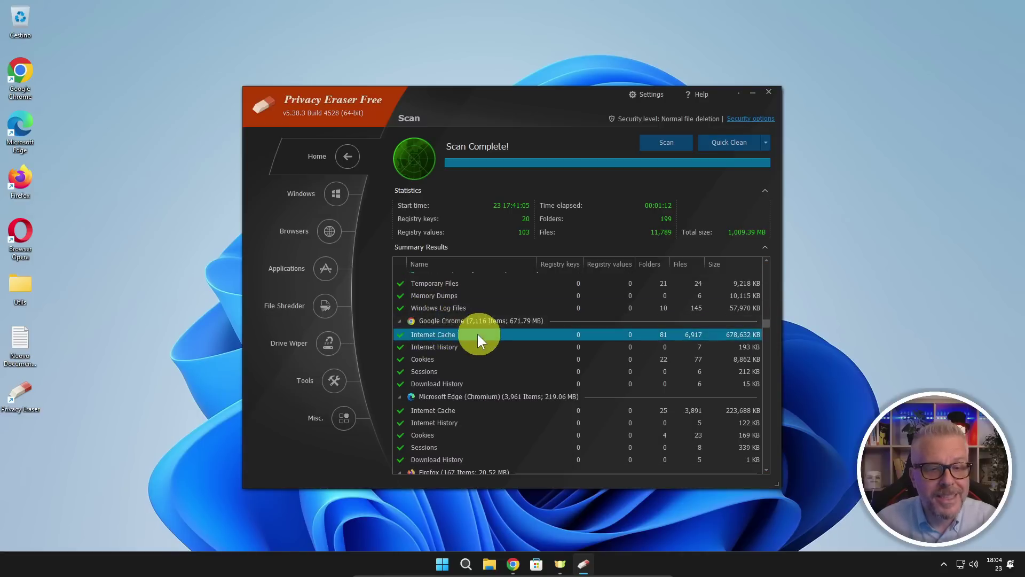
left_click(449, 348)
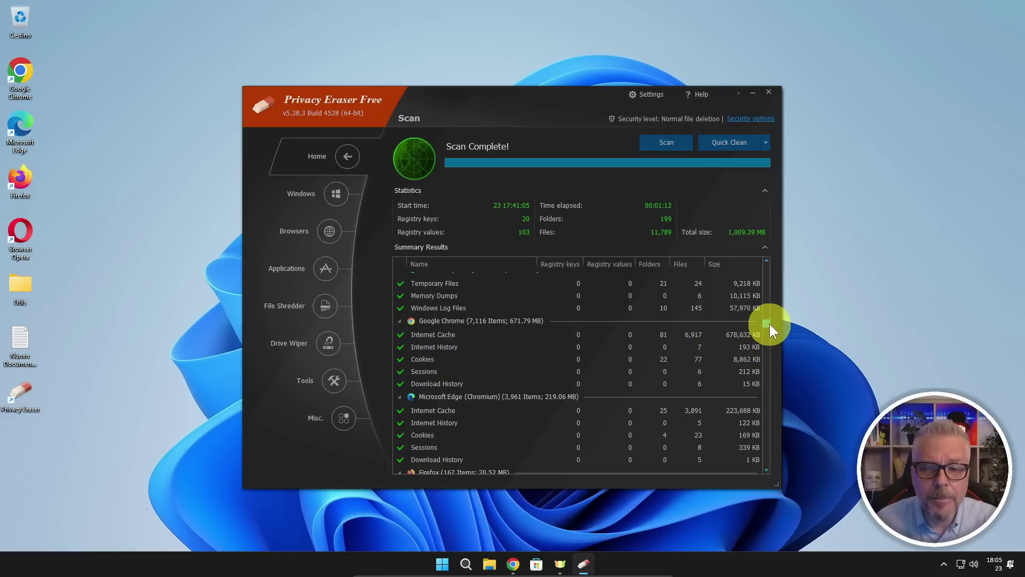
left_click_drag(766, 323, 753, 474)
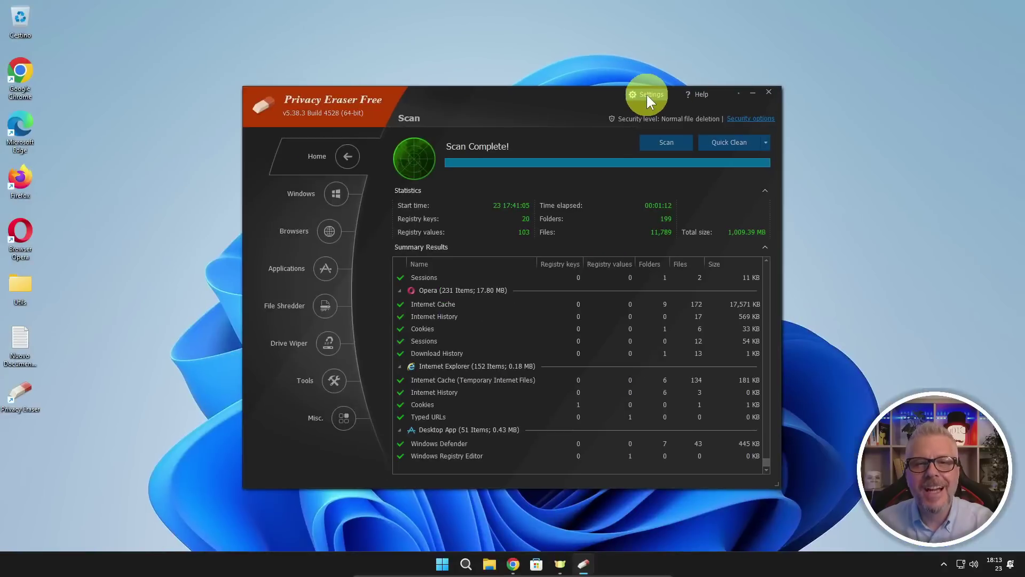
Step: Set the program's interface language to Italian, Italiano in the user interface settings, apply it and close the settings
left_click(651, 93)
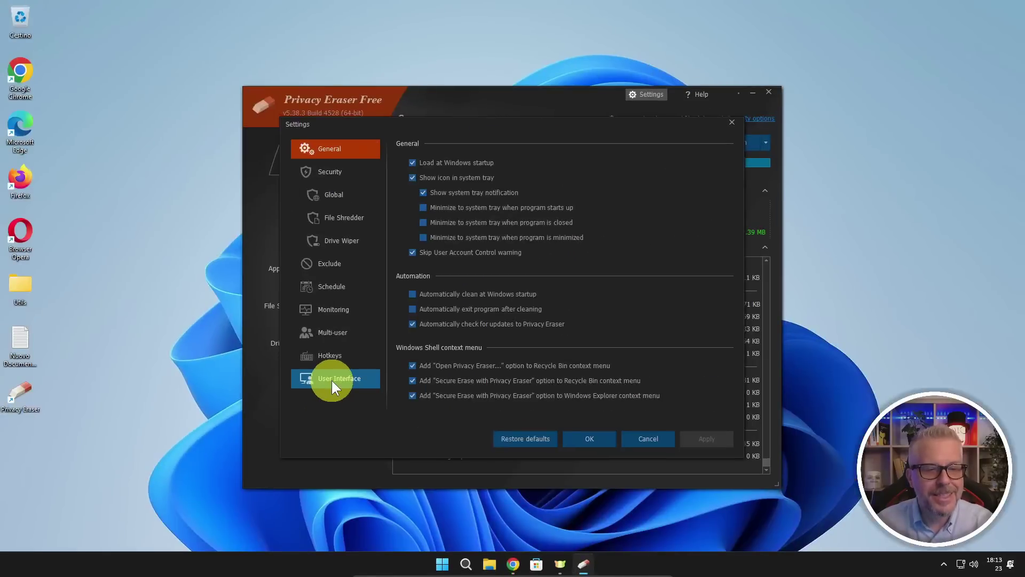
left_click(329, 378)
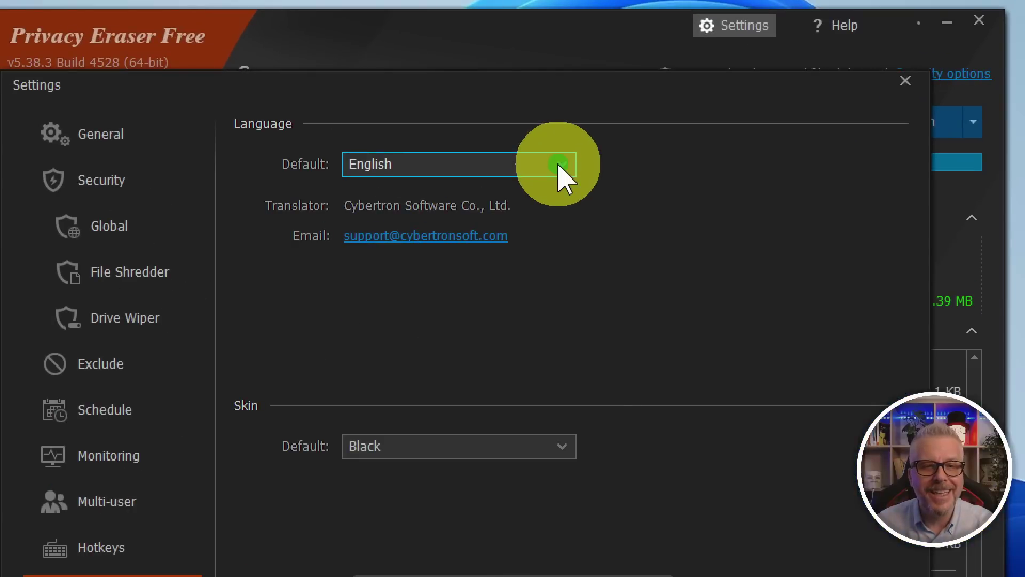
left_click(558, 165)
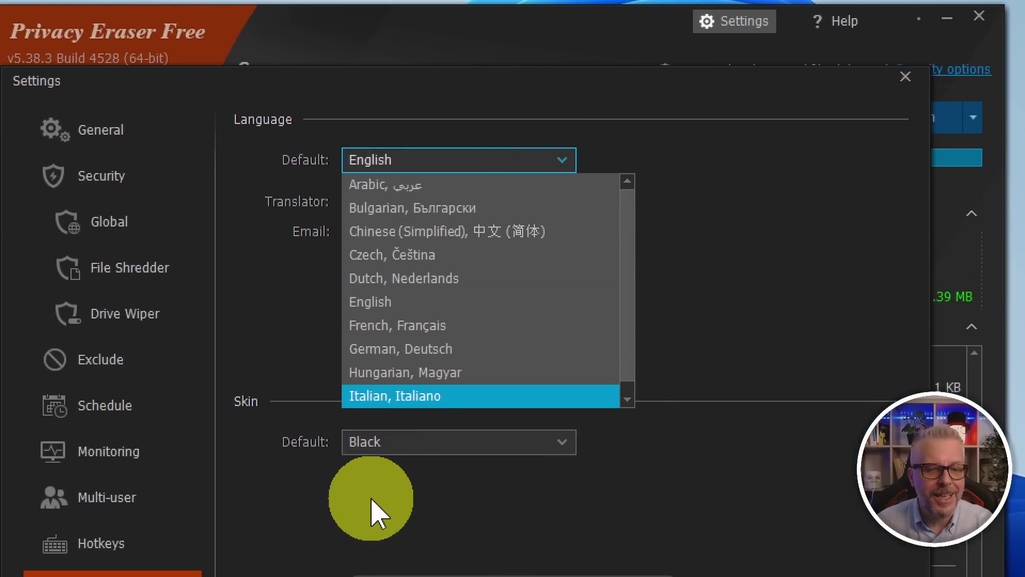
left_click(406, 405)
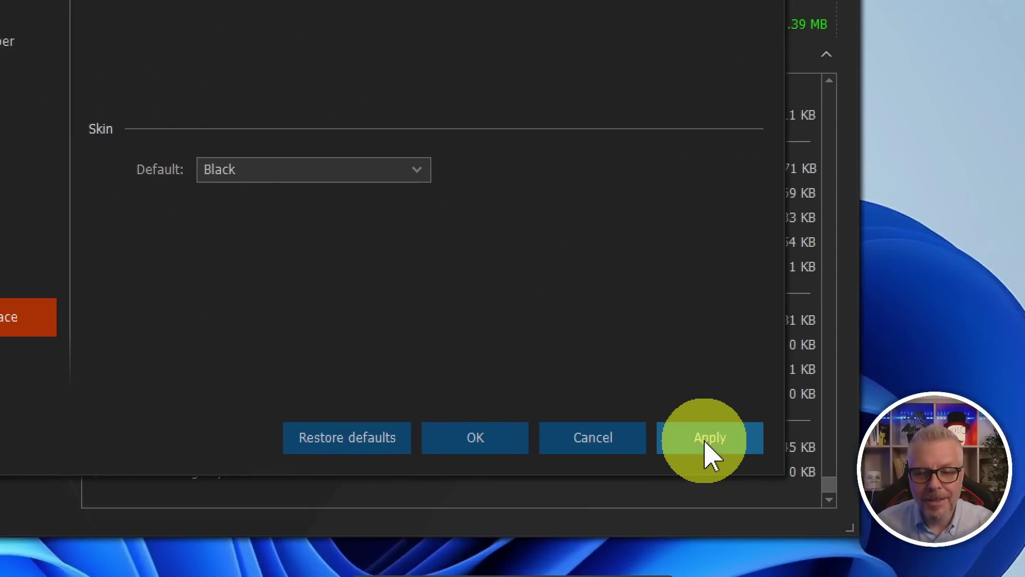
left_click(707, 442)
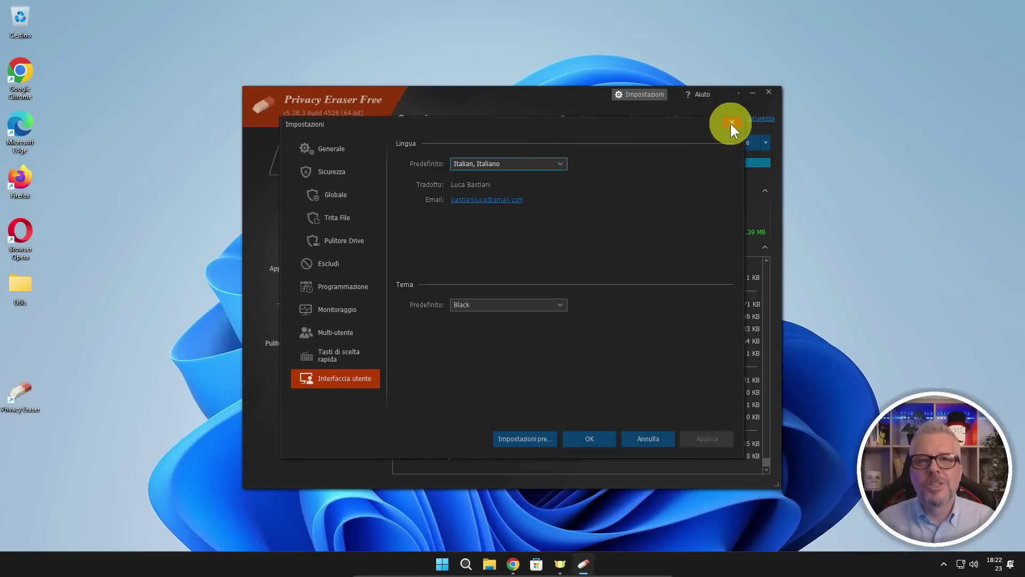
left_click(731, 123)
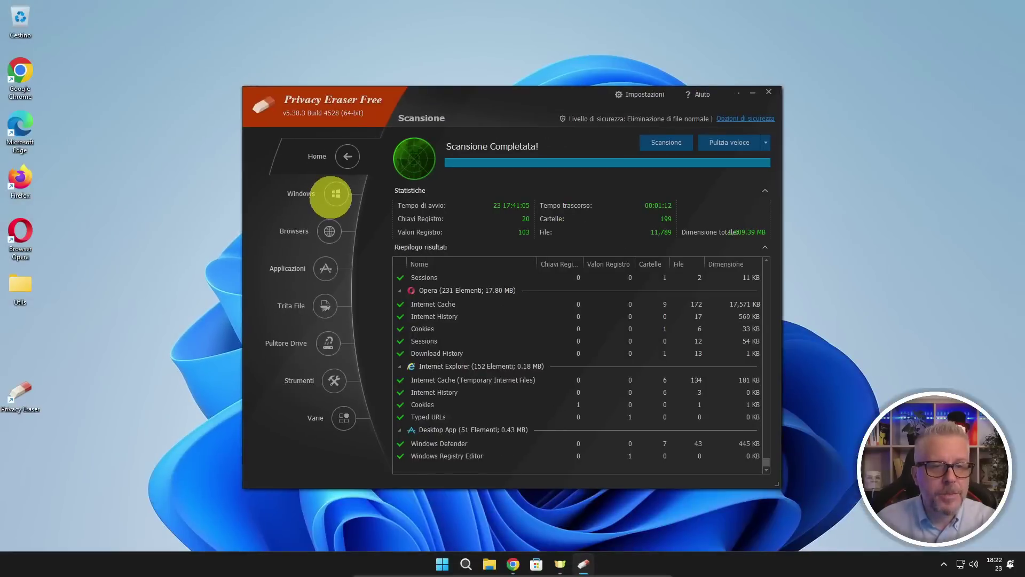
Step: Examine the cleaning options offered for Windows, including the advanced and registry items, and those for the installed browsers
left_click(330, 196)
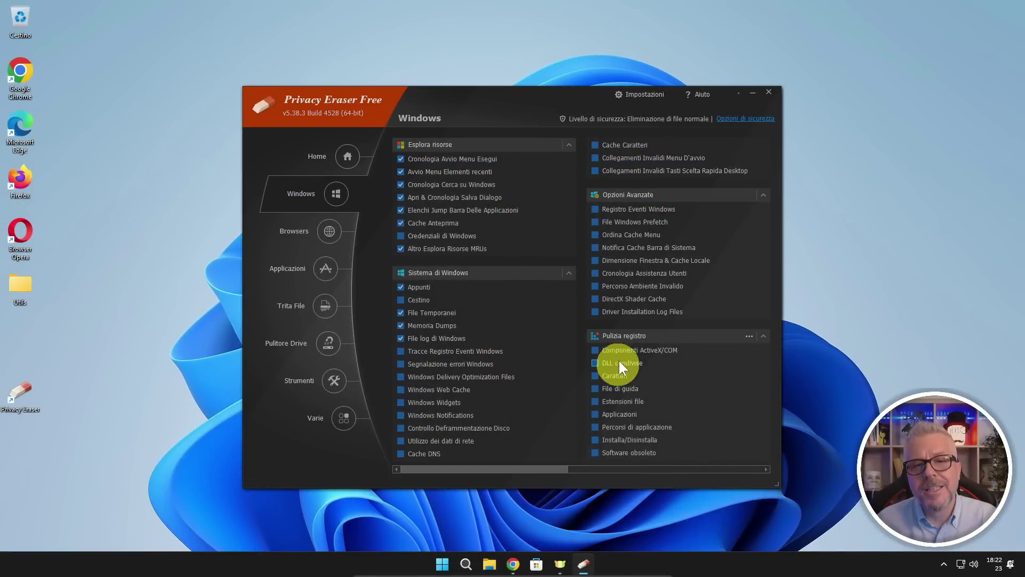
scroll(621, 357, "right", 3)
scroll(621, 357, "left", 3)
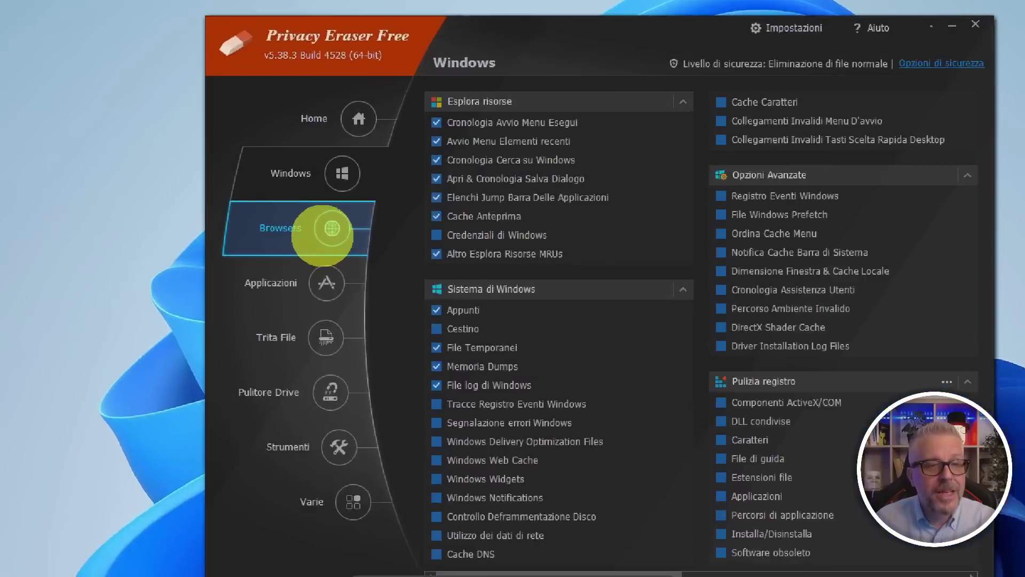
left_click(322, 236)
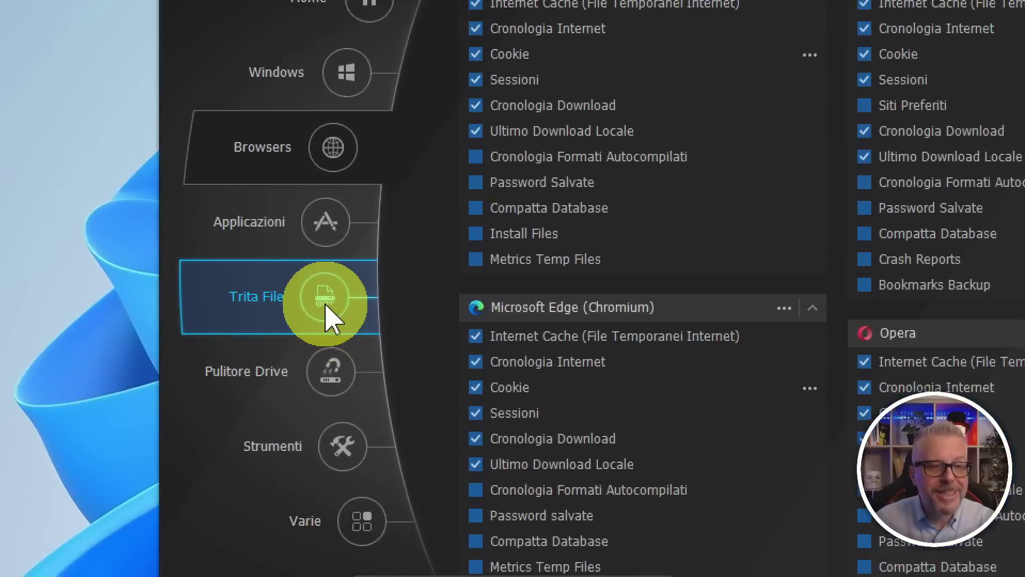
Step: Create a new text document on the desktop with its default name and shred it with Trita File
left_click(327, 316)
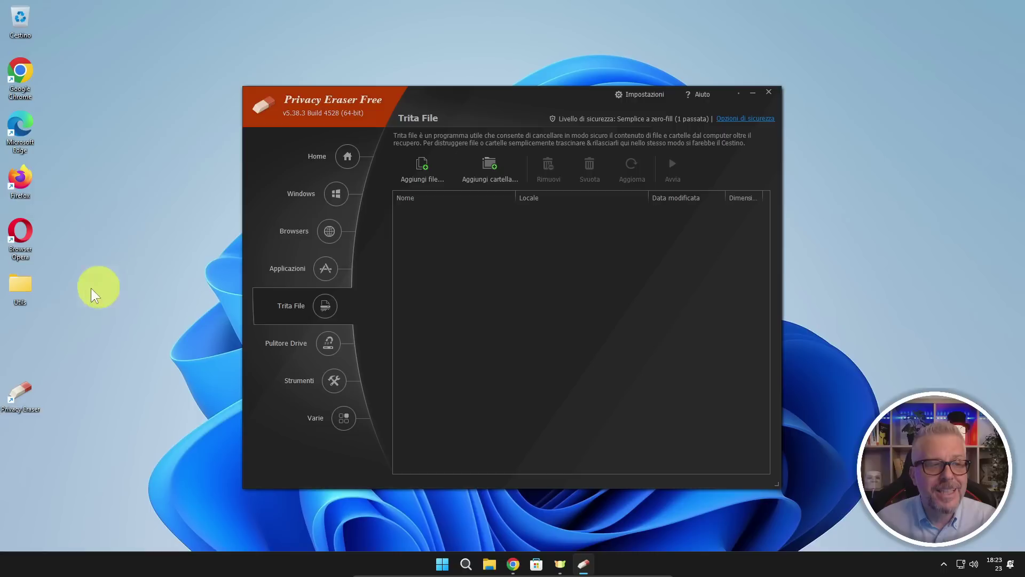
right_click(66, 323)
mouse_move(151, 389)
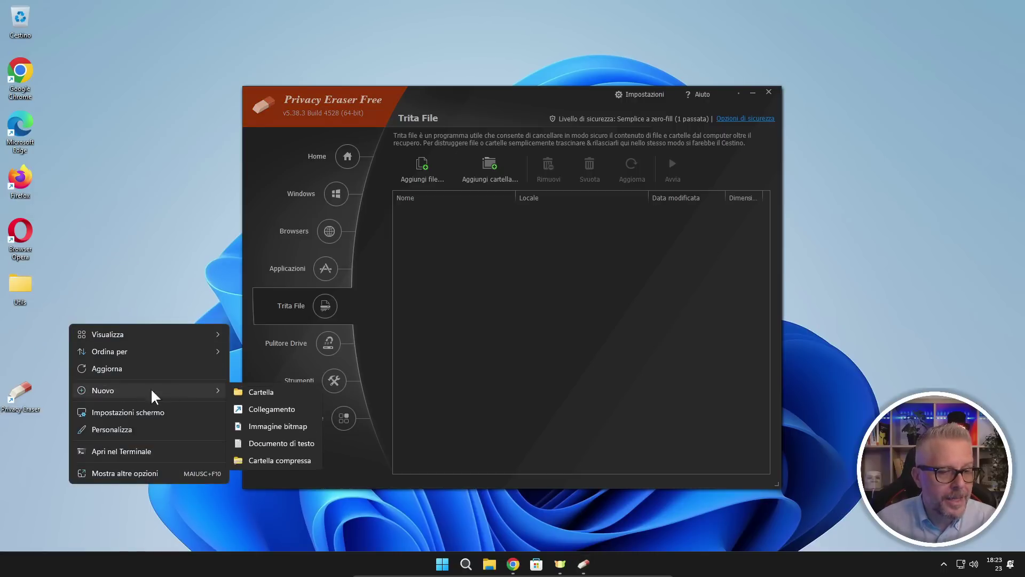
left_click(261, 448)
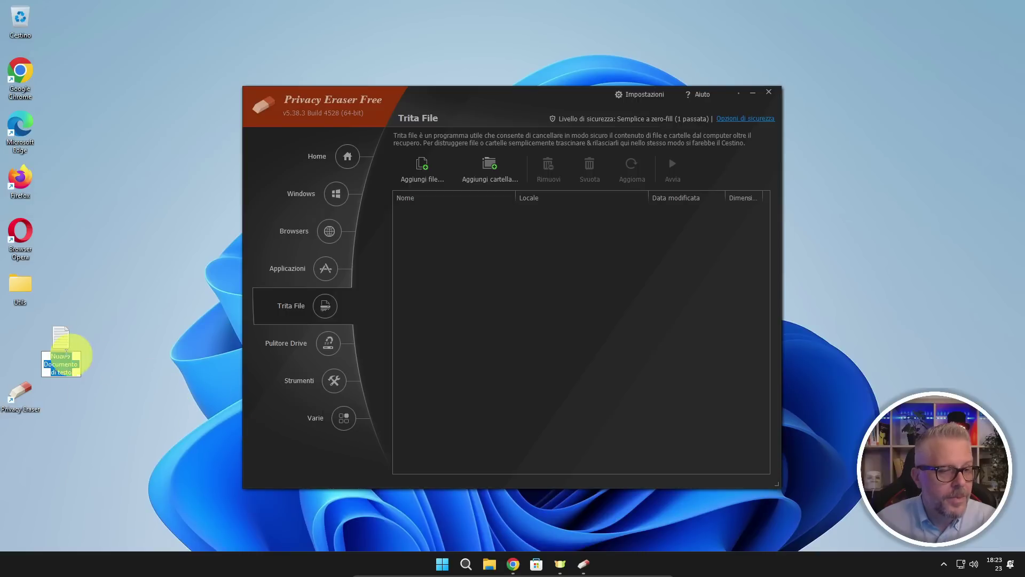
mouse_move(53, 340)
left_mouse_down()
mouse_move(410, 272)
mouse_move(452, 253)
left_mouse_up()
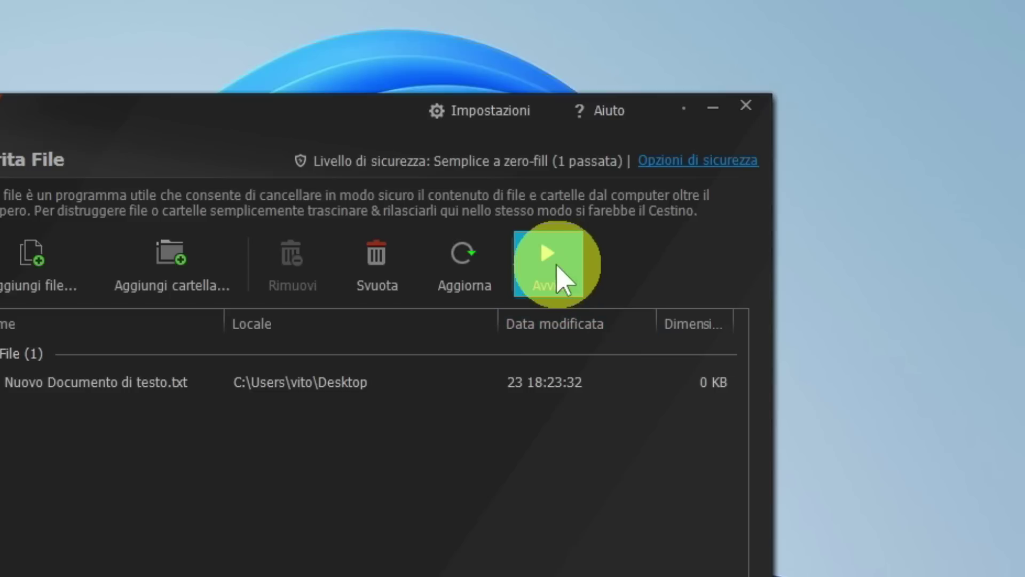
left_click(554, 263)
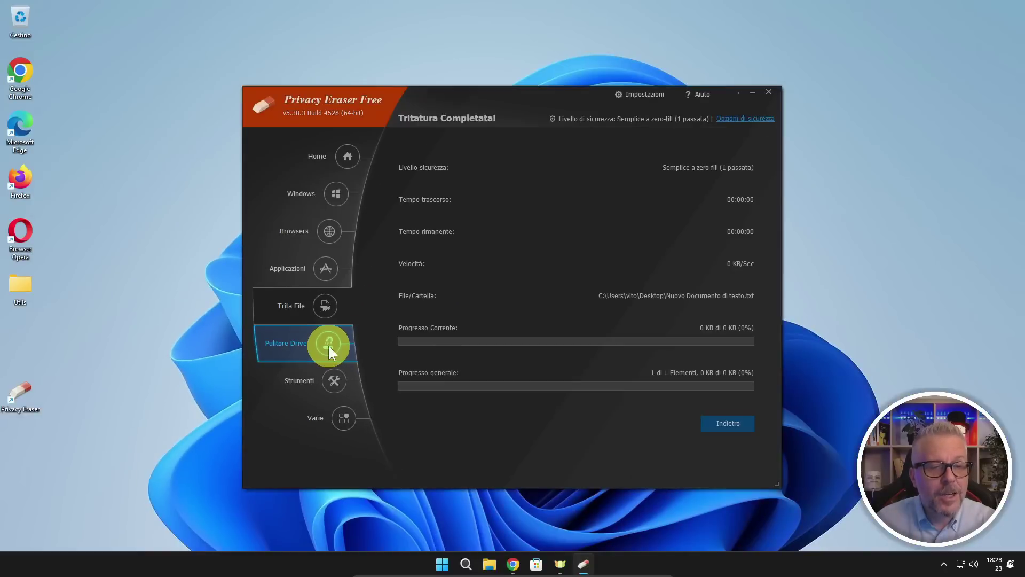
Step: Examine the drives available for free-space wiping in Pulitore Drive
left_click(328, 345)
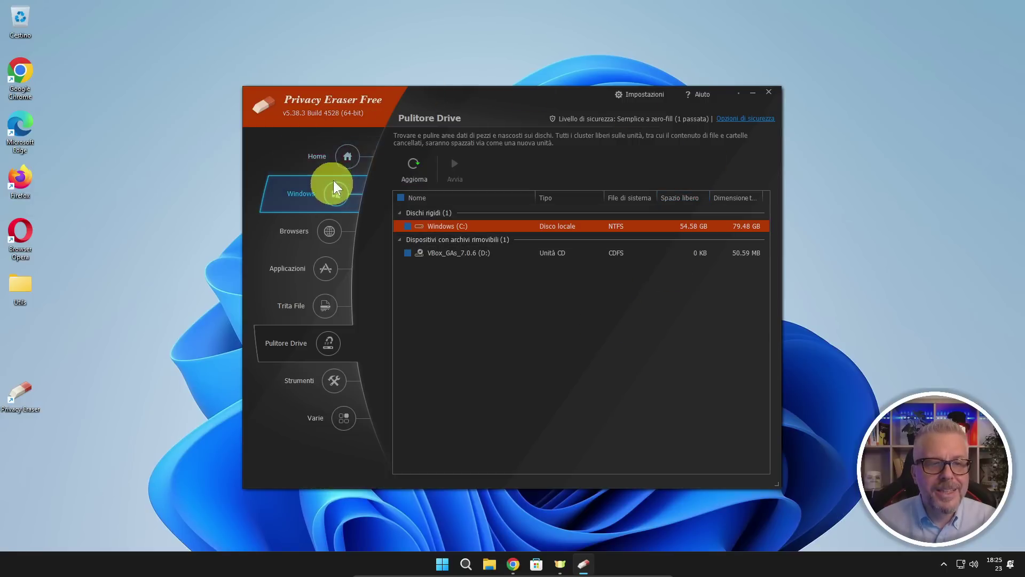
Step: Start a quick clean from the scan results, closing the Chrome window, agreeing to close Chrome and forcing Microsoft Edge to close
left_click(344, 157)
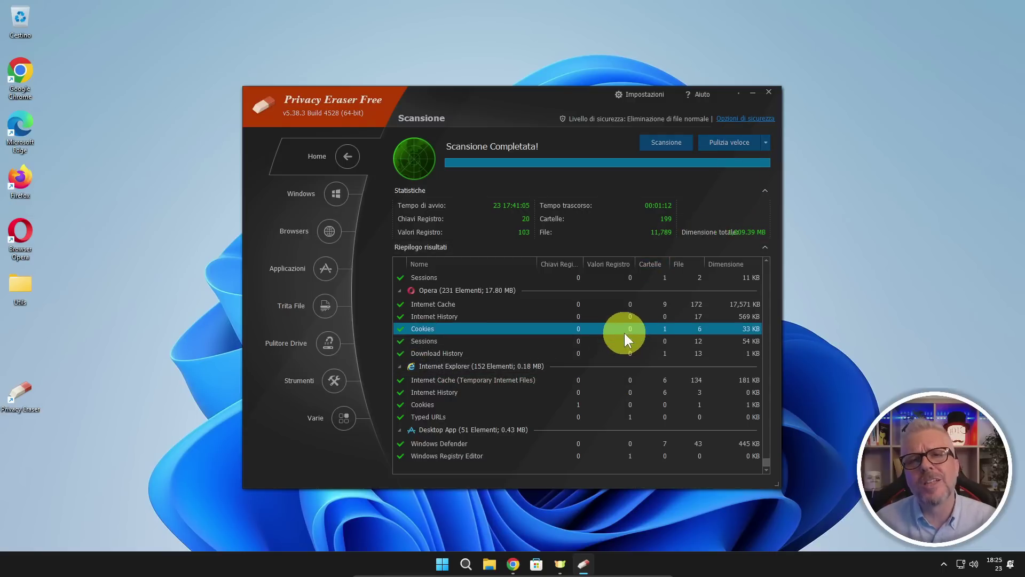
left_click(725, 142)
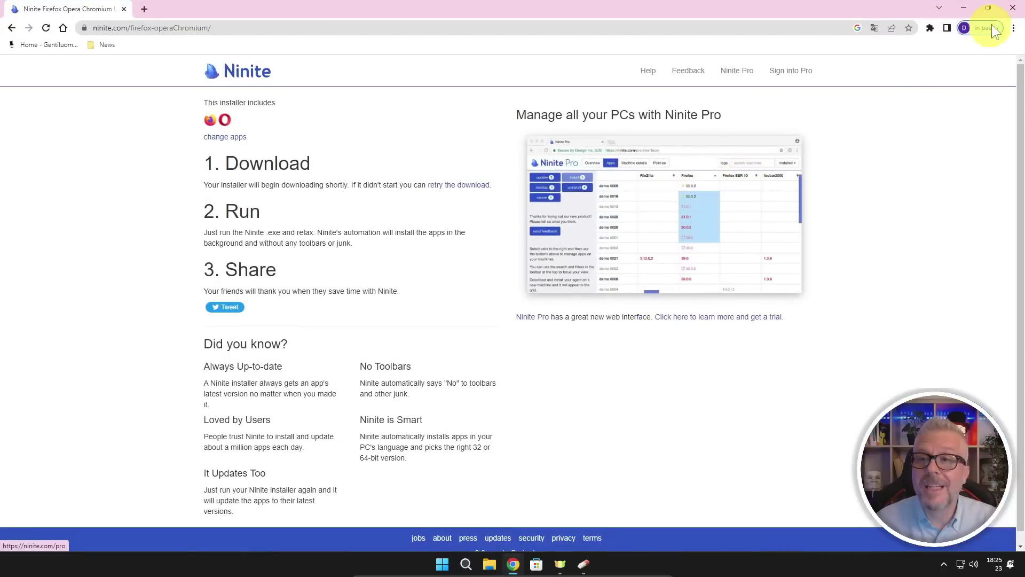
left_click(1013, 9)
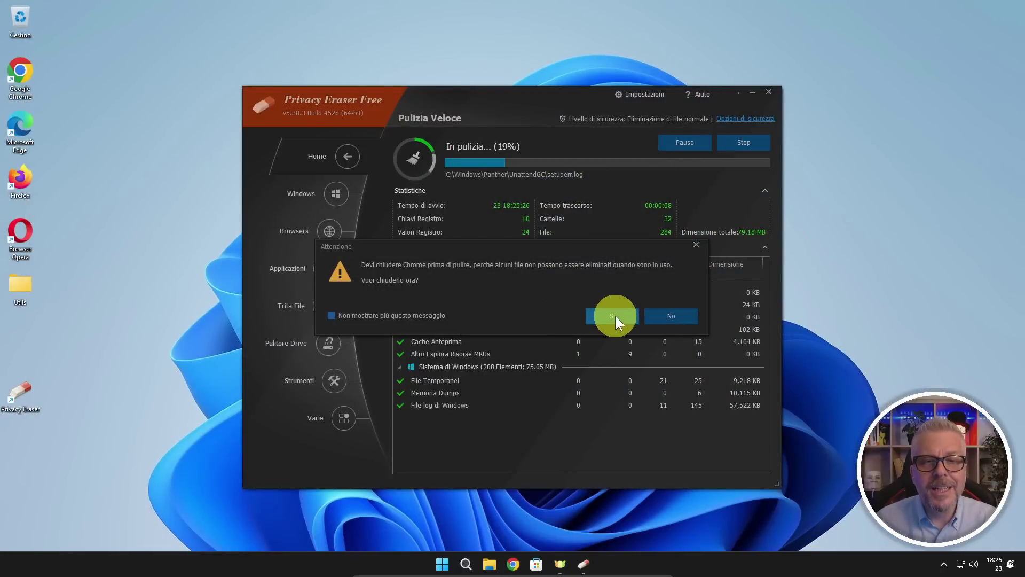
left_click(614, 315)
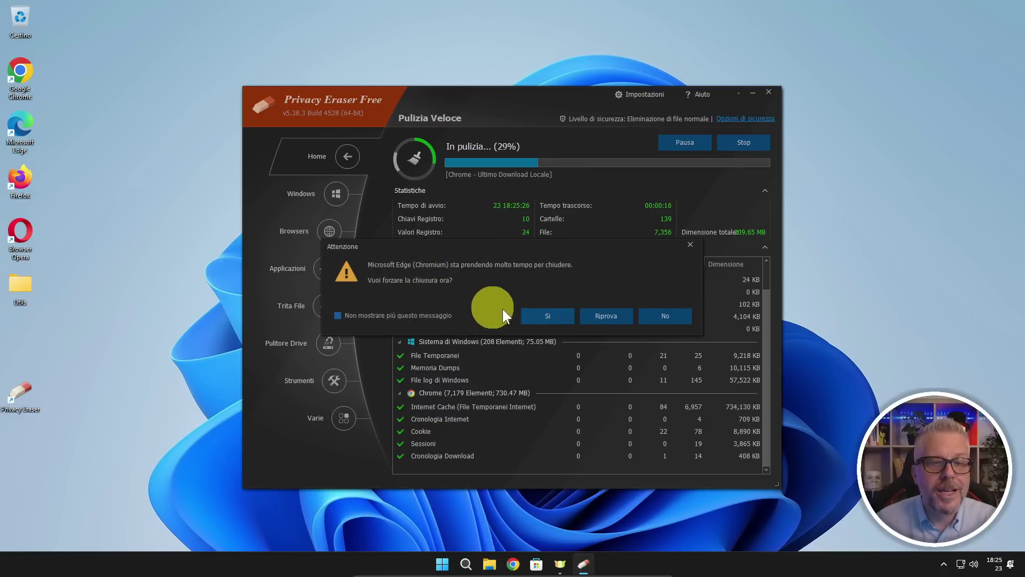
left_click(549, 313)
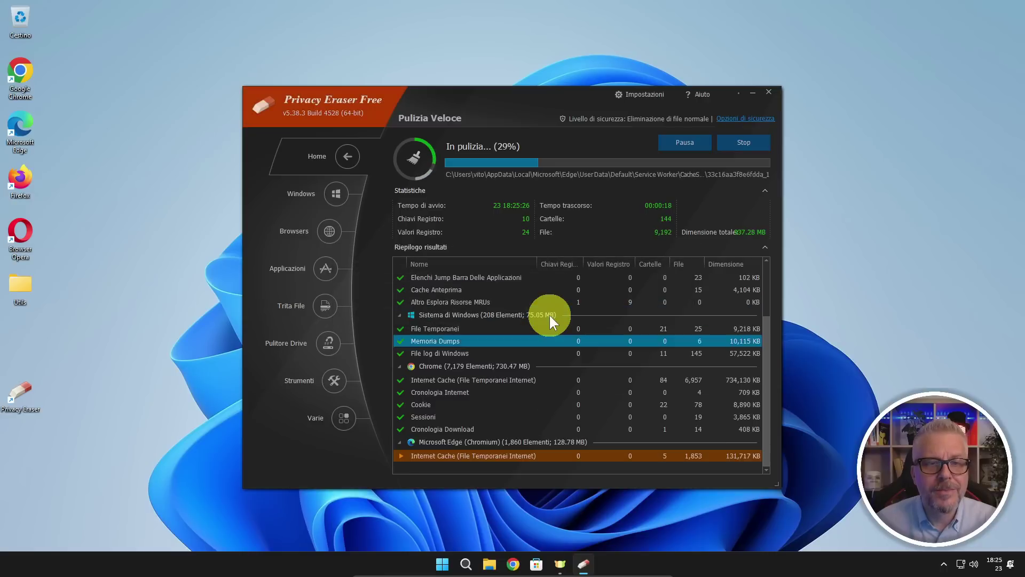